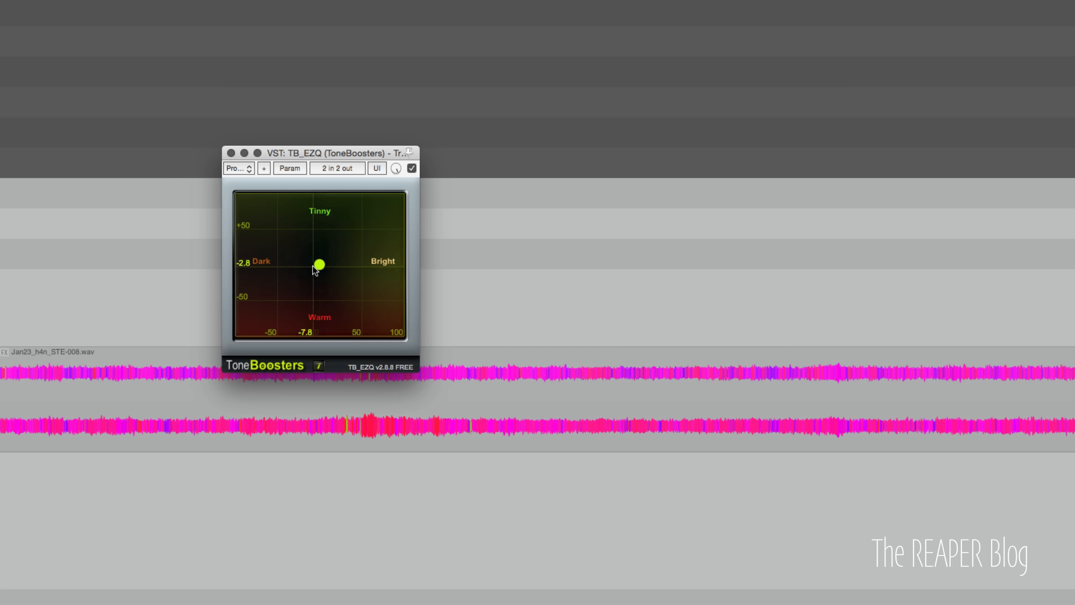
Step: Sweep the TB_EZQ XY dot around, return it toward centre, then bypass the EQ
mouse_move(317, 255)
left_mouse_down()
mouse_move(350, 269)
mouse_move(283, 247)
mouse_move(314, 305)
mouse_move(361, 270)
mouse_move(328, 241)
left_mouse_up()
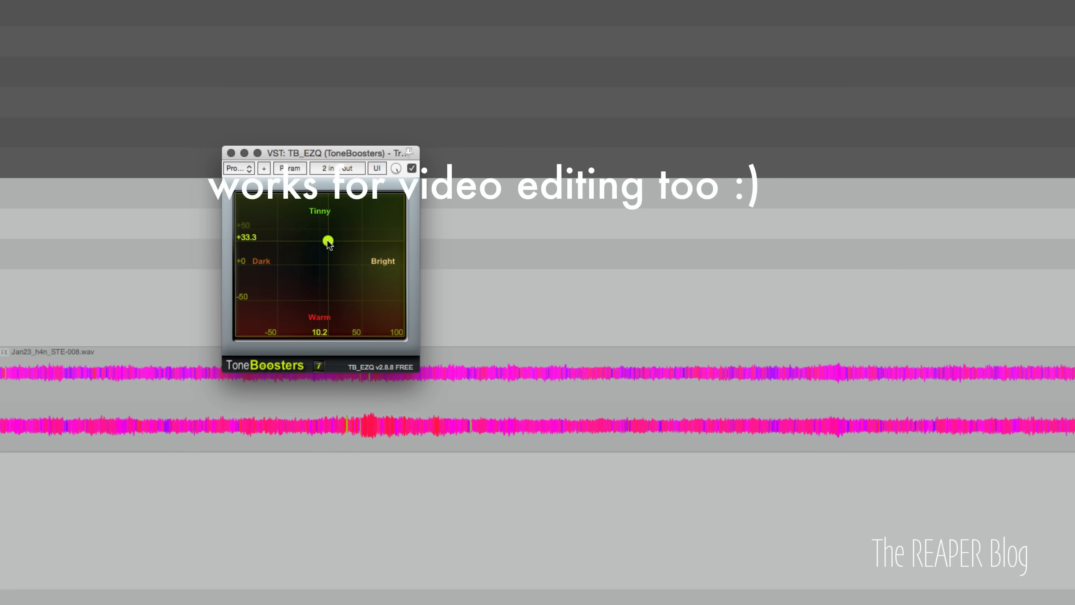
left_click_drag(329, 245, 331, 269)
left_click(412, 167)
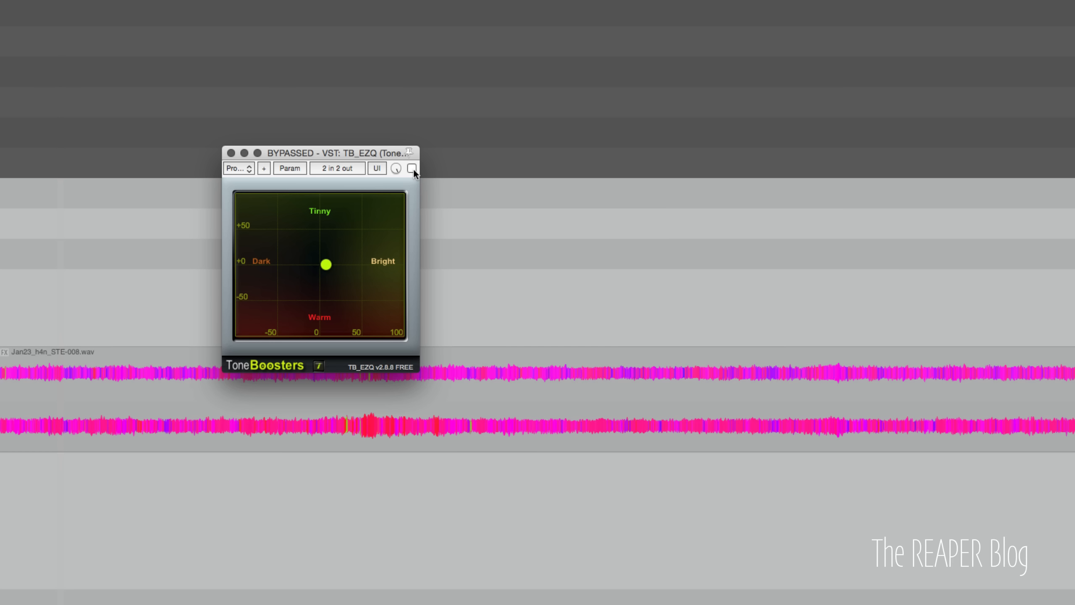
Step: Re-enable TB_EZQ, nudge the XY dot, and switch to the generic parameter slider view
left_click(412, 168)
mouse_move(327, 266)
left_mouse_down()
mouse_move(310, 242)
mouse_move(363, 248)
mouse_move(287, 290)
mouse_move(303, 236)
mouse_move(354, 237)
mouse_move(296, 304)
mouse_move(283, 243)
mouse_move(315, 279)
mouse_move(322, 232)
mouse_move(355, 259)
mouse_move(339, 285)
mouse_move(307, 289)
mouse_move(290, 269)
mouse_move(317, 240)
mouse_move(354, 250)
mouse_move(351, 282)
mouse_move(320, 302)
mouse_move(299, 273)
mouse_move(305, 244)
mouse_move(337, 240)
mouse_move(346, 263)
mouse_move(320, 291)
mouse_move(321, 268)
left_mouse_up()
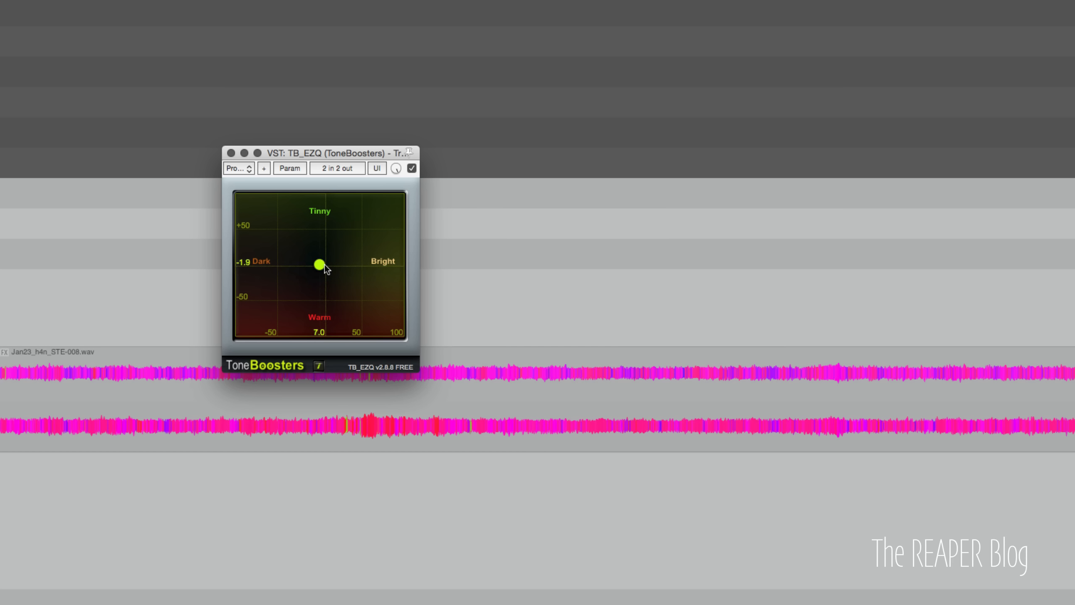
left_click(377, 168)
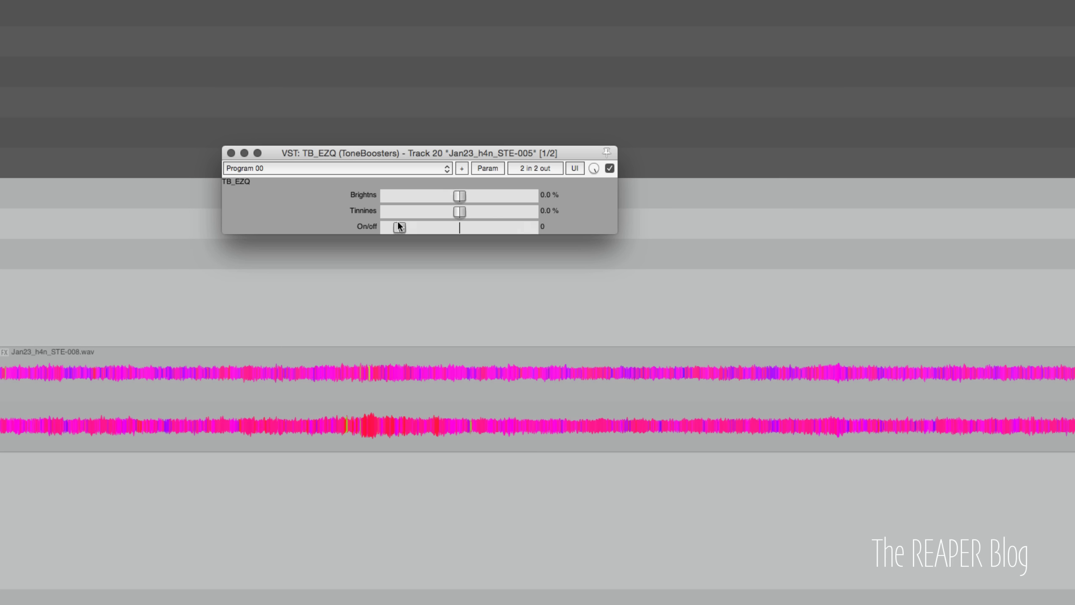
Step: Open parameter modulation for Brightns and move its window aside
left_click_drag(457, 198, 456, 193)
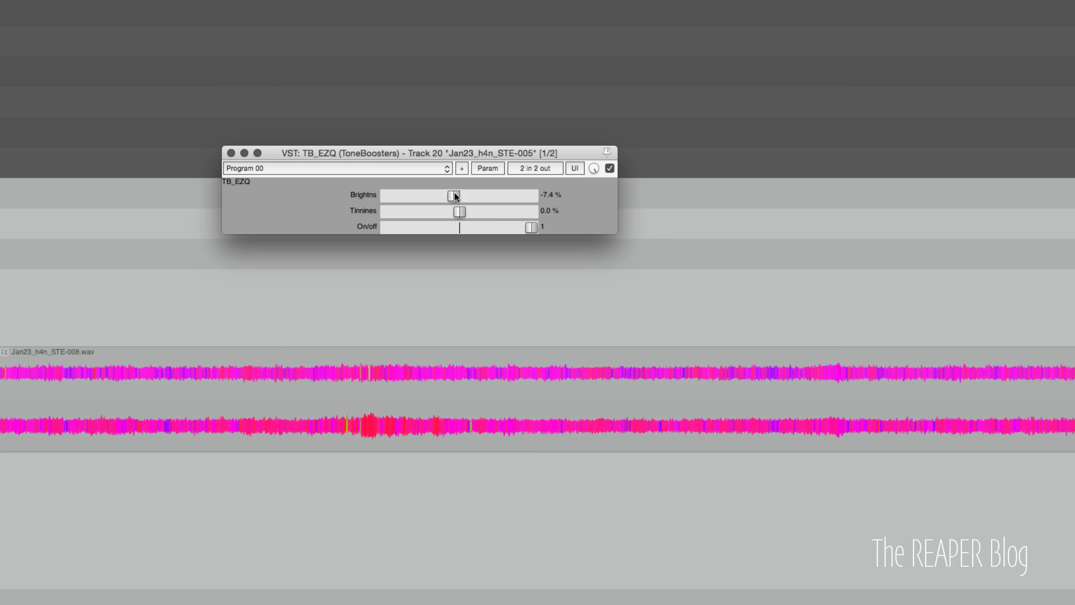
left_click(491, 164)
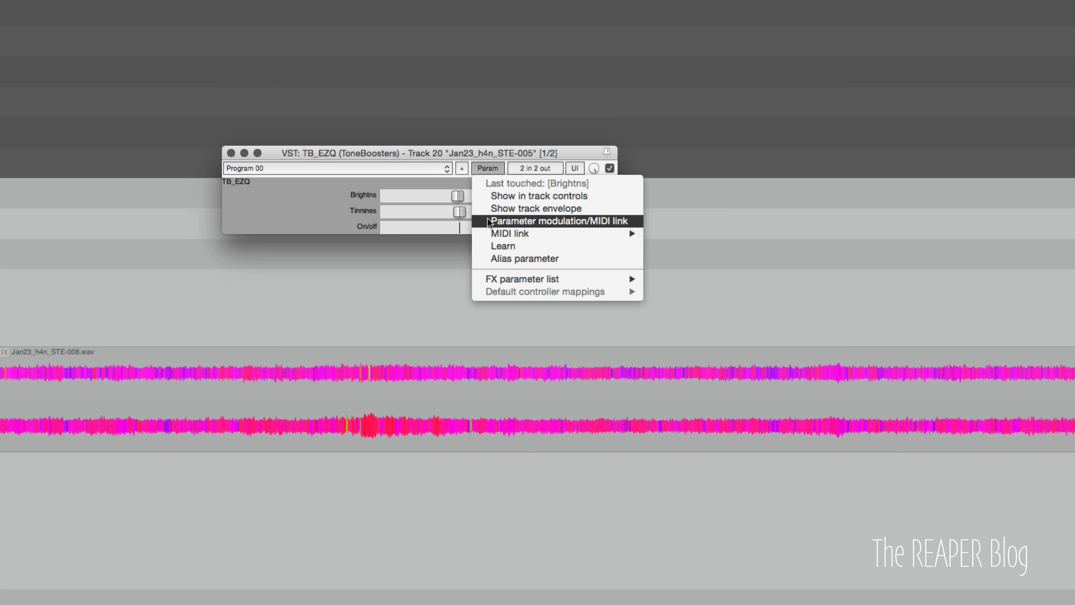
left_click(508, 222)
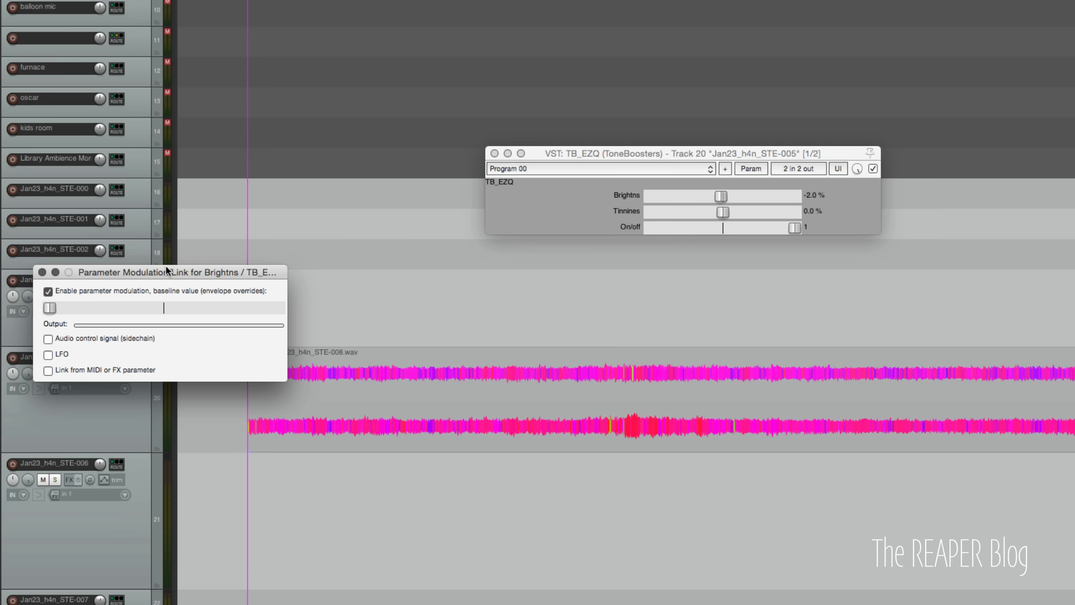
left_click_drag(166, 270, 989, 28)
Step: Open parameter modulation for Tinnines and place it beside the Brightns window
left_click_drag(542, 212, 524, 221)
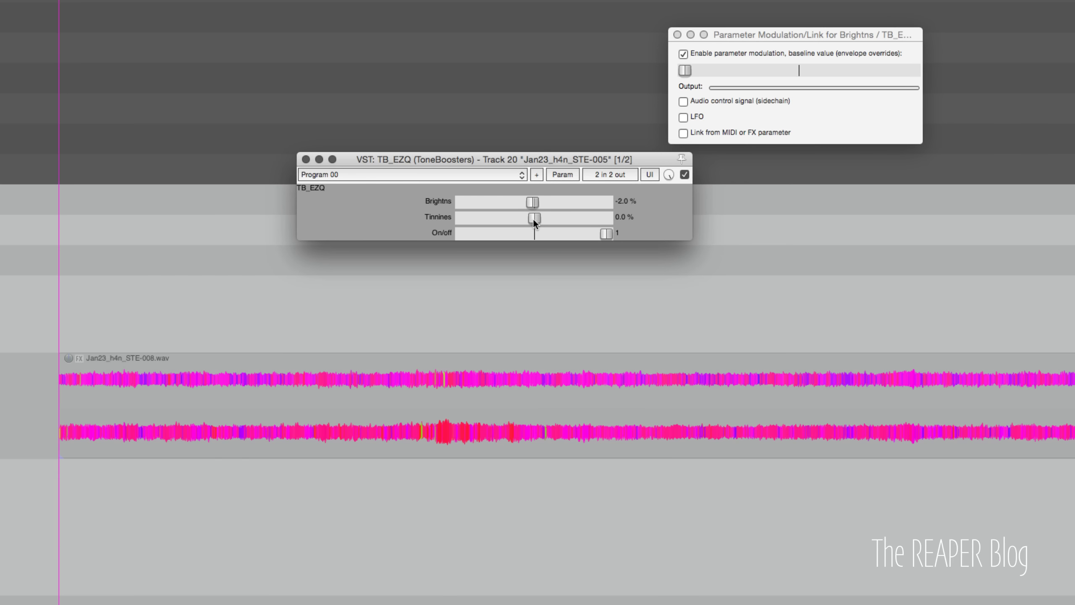
key("m")
left_click_drag(201, 280, 982, 39)
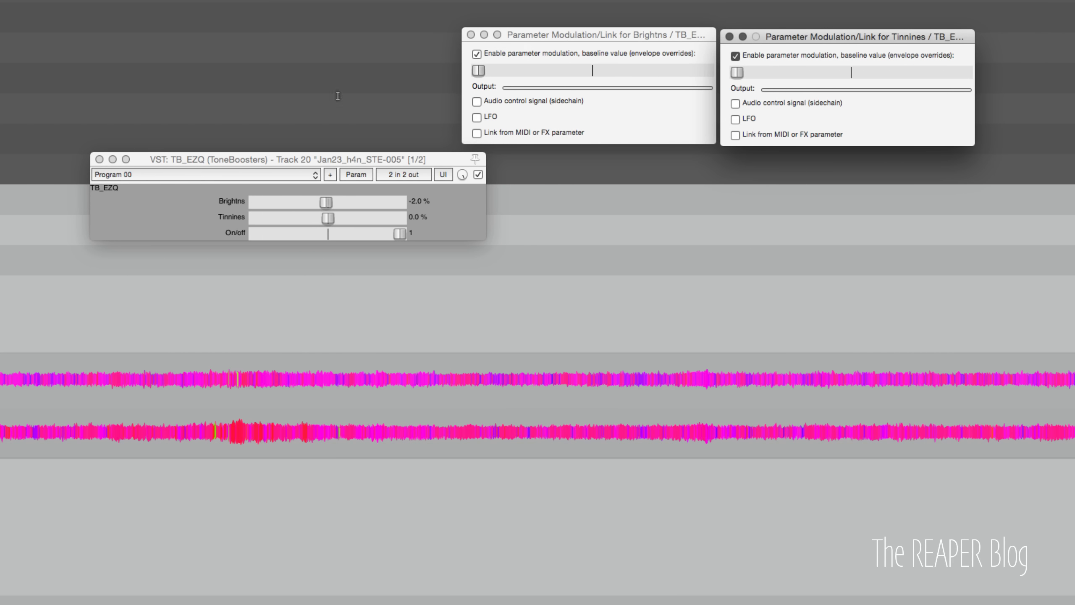
Step: Show the TB_EZQ graphical XY pad again and position it beside the modulation windows
left_click(442, 173)
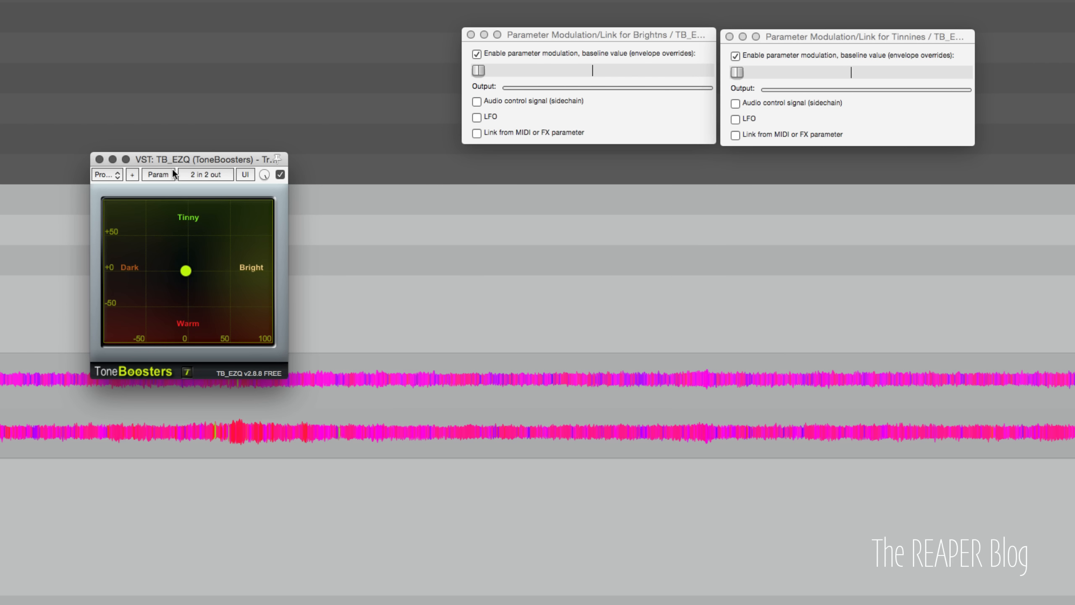
left_click_drag(194, 156, 246, 34)
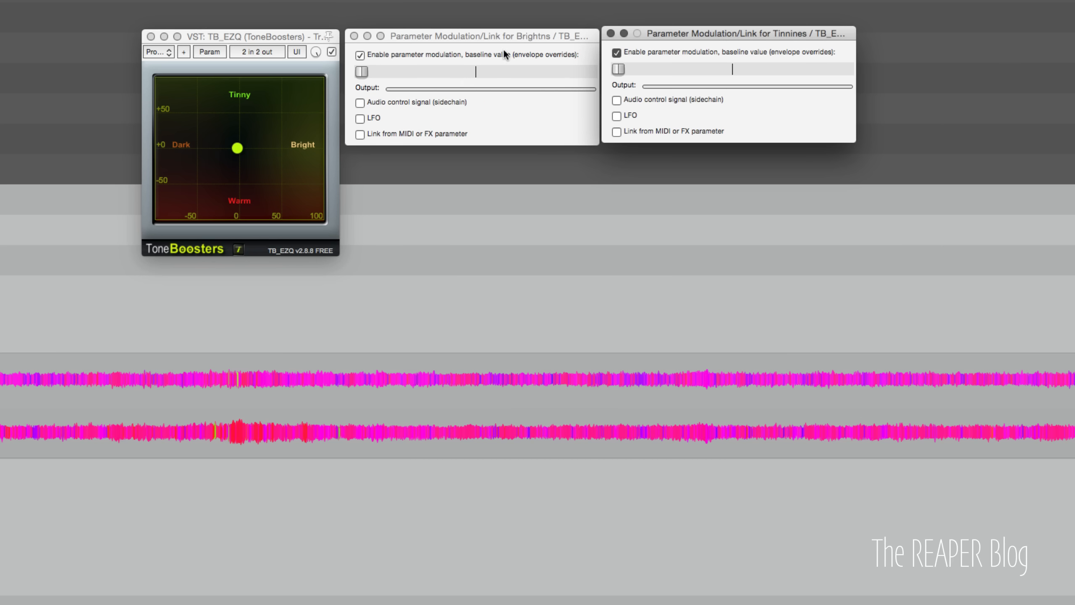
Step: Centre the Brightns and Tinnines baselines, enable both LFOs, and align the windows side by side
left_click(476, 72)
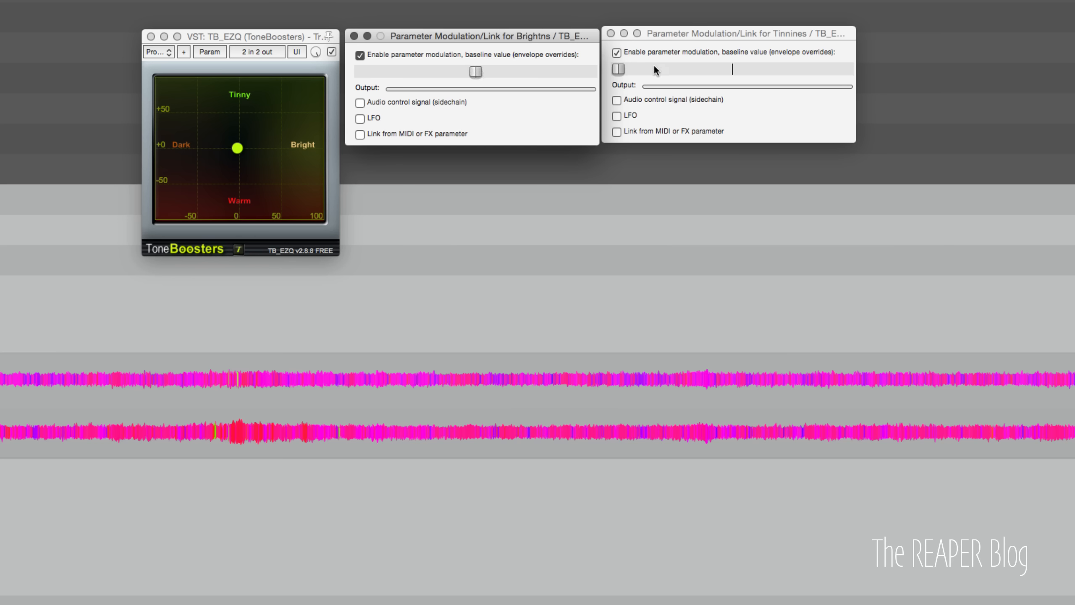
double_click(615, 67)
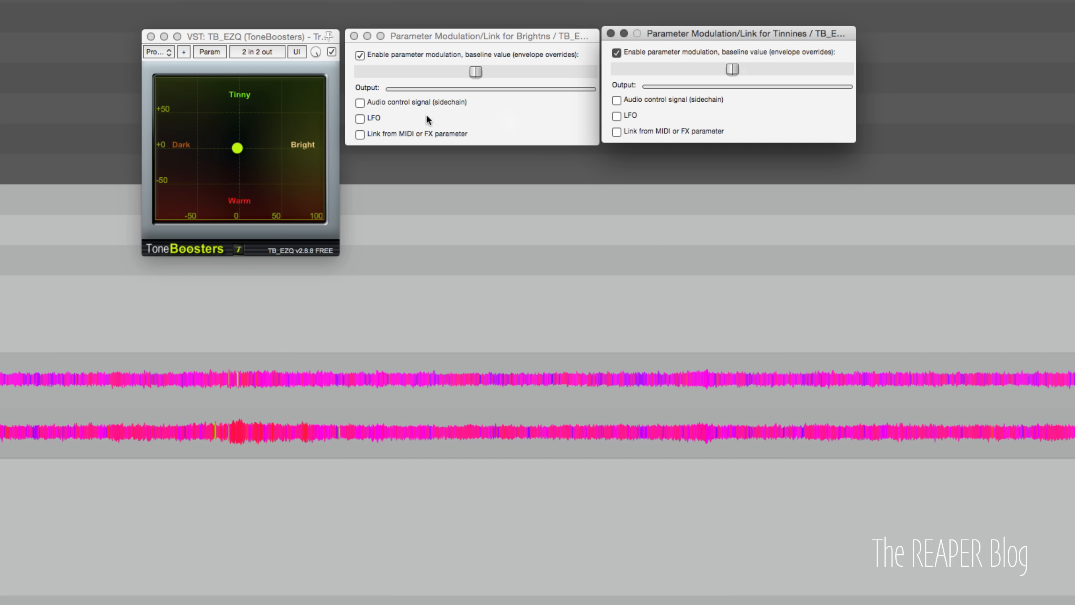
left_click(360, 118)
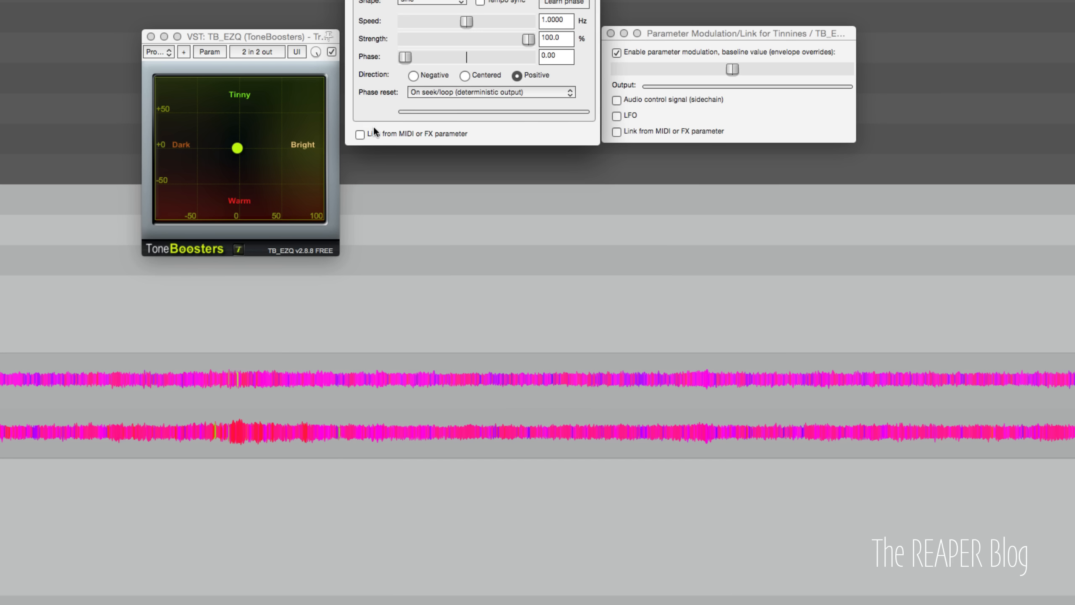
left_click(633, 115)
left_click_drag(546, 48, 553, 163)
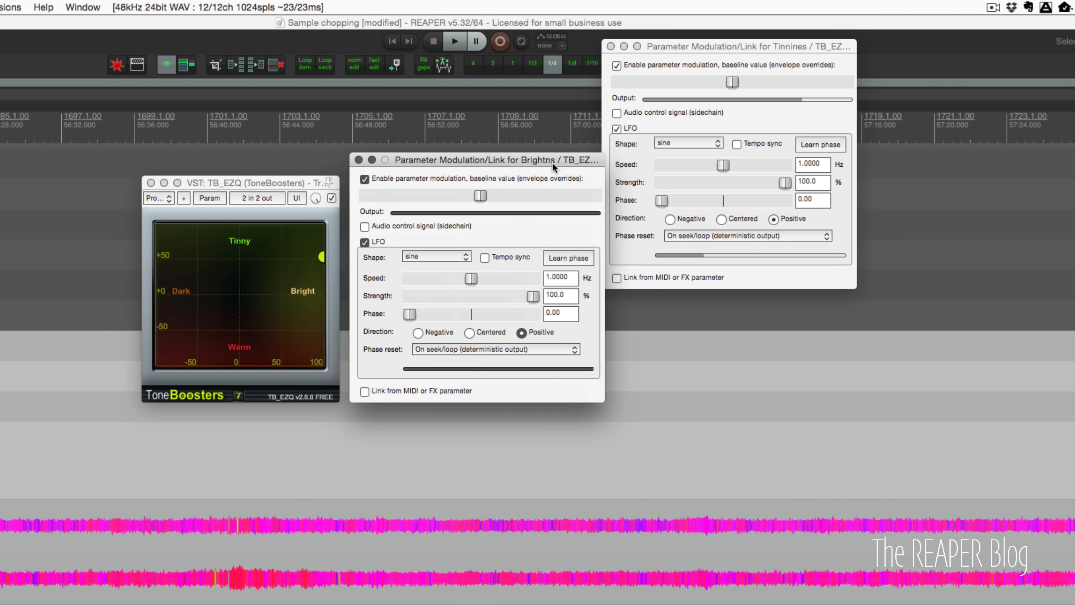
left_click_drag(718, 46, 716, 157)
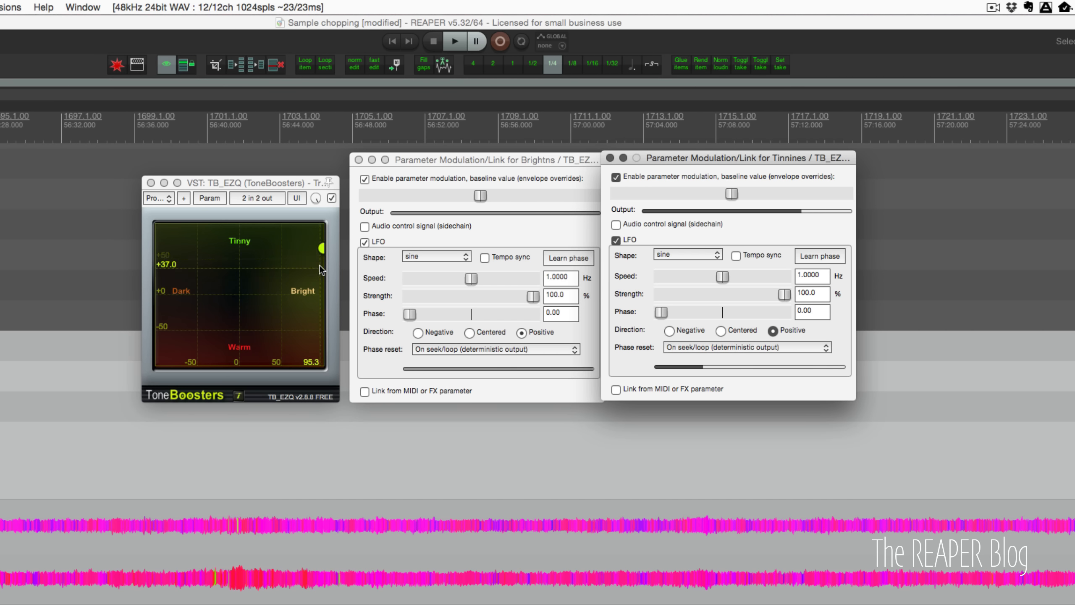
Step: Set both Brightns and Tinnines LFOs to Centered direction with 50% strength
left_click(469, 331)
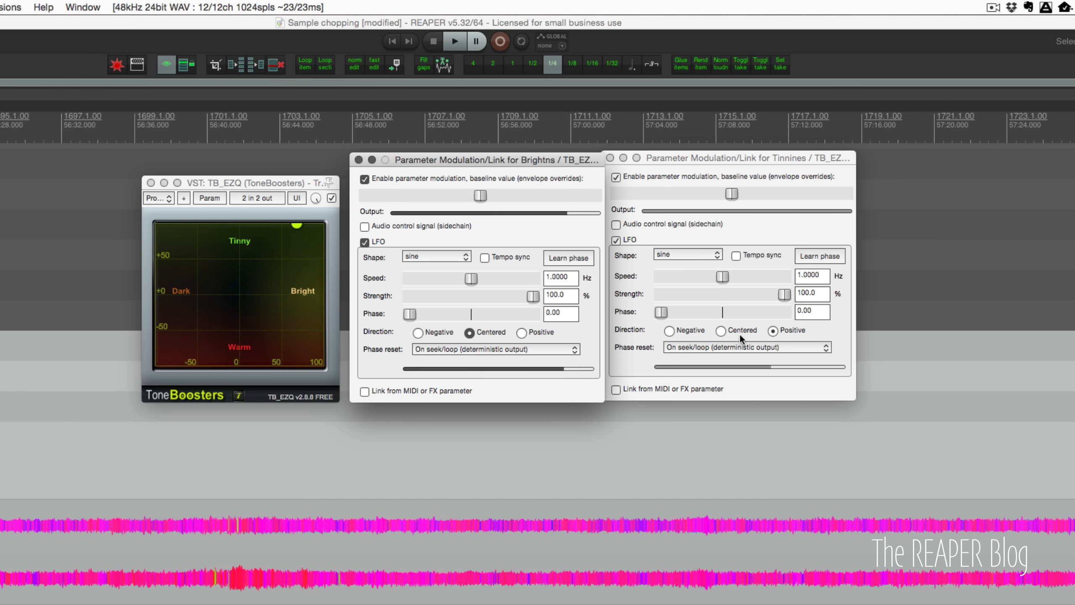
left_click(721, 330)
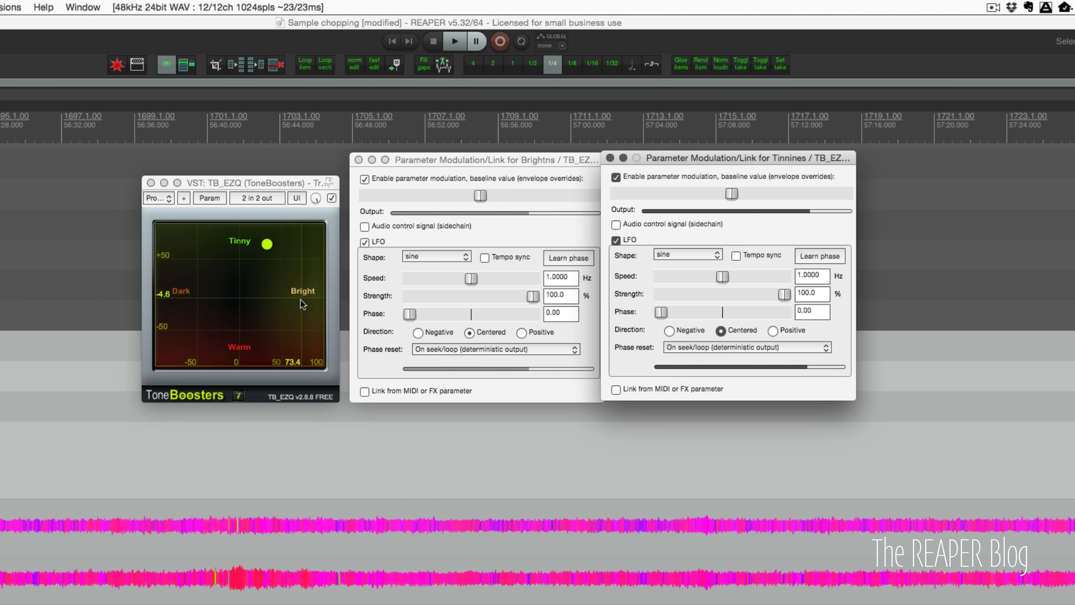
left_click(571, 295)
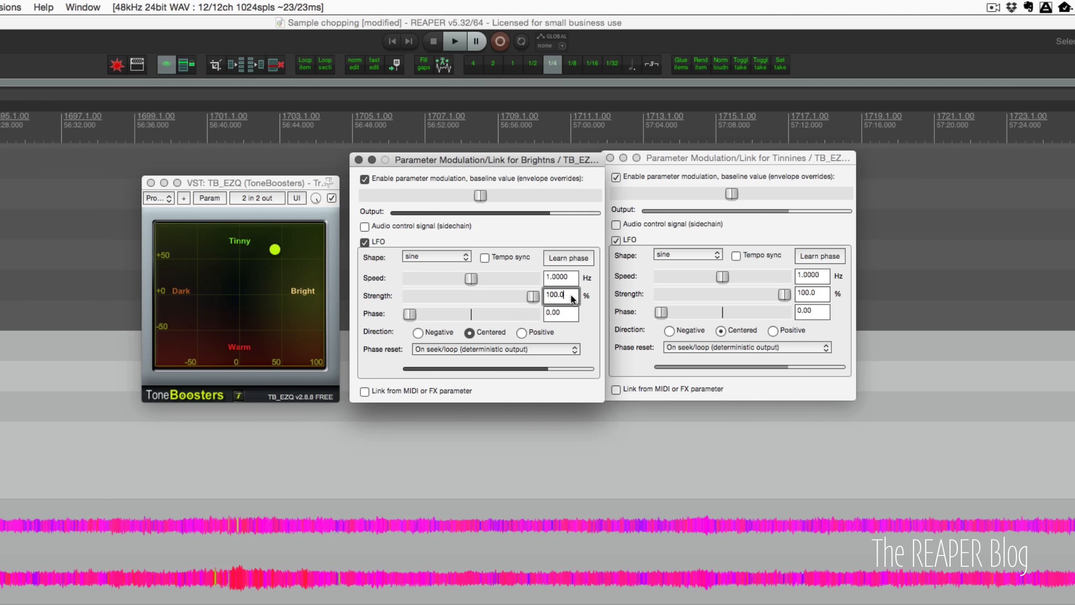
key("BackSpace")
key("BackSpace")
key("BackSpace")
key("BackSpace")
key("BackSpace")
type("50")
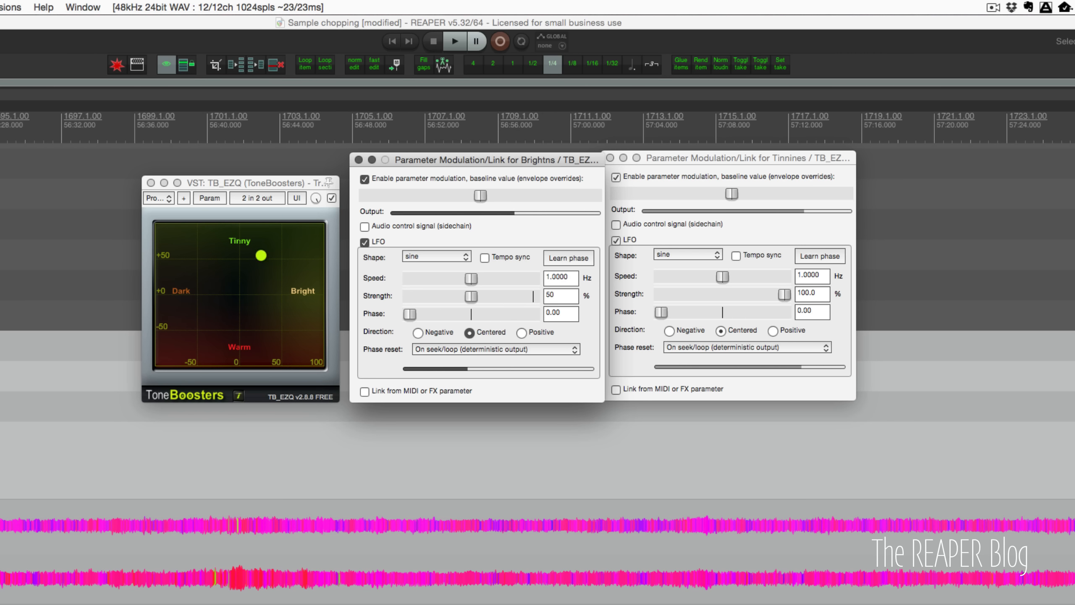
key("Tab")
left_click(814, 292)
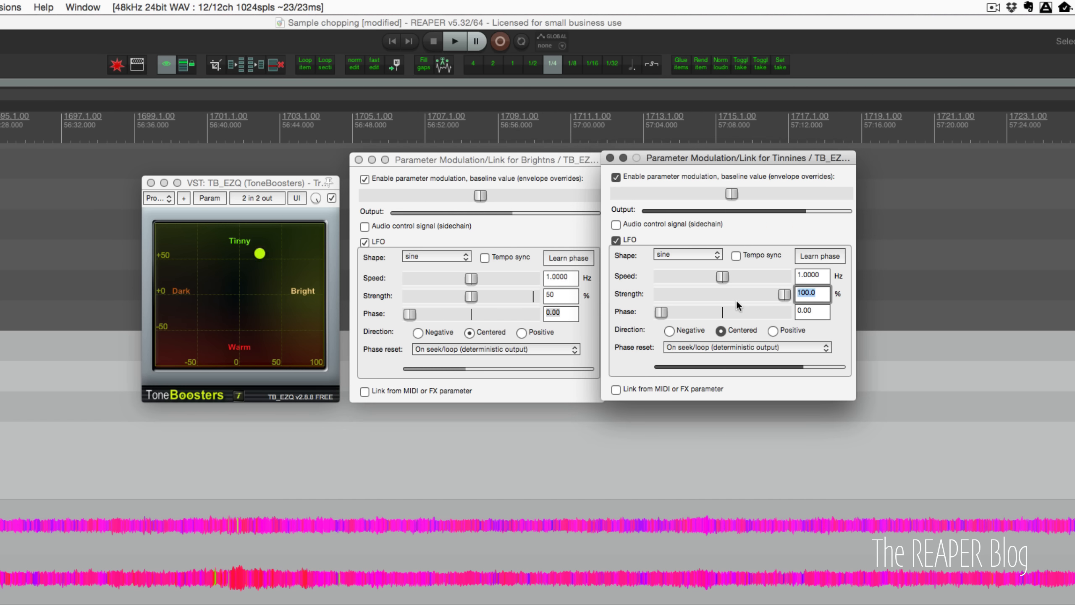
type("50")
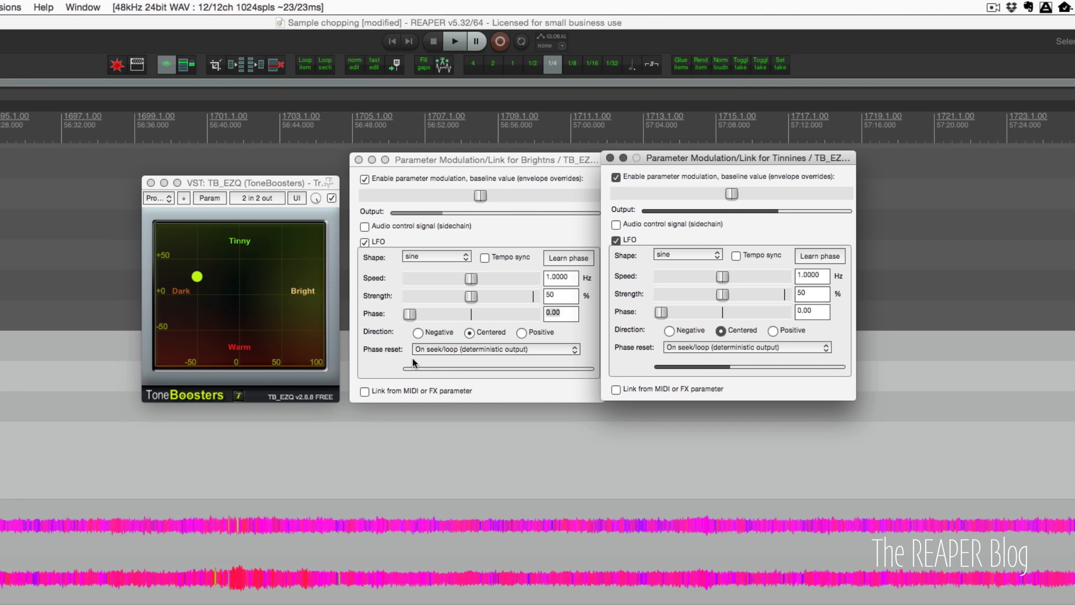
Step: Set the Tinnines LFO phase to 0.25
left_click(549, 314)
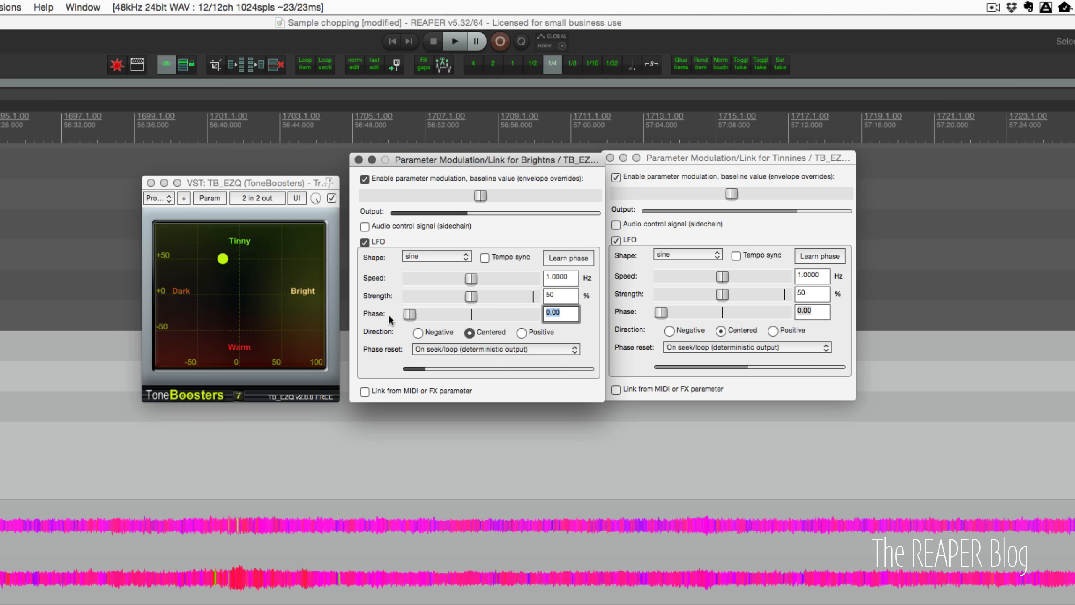
left_click(811, 312)
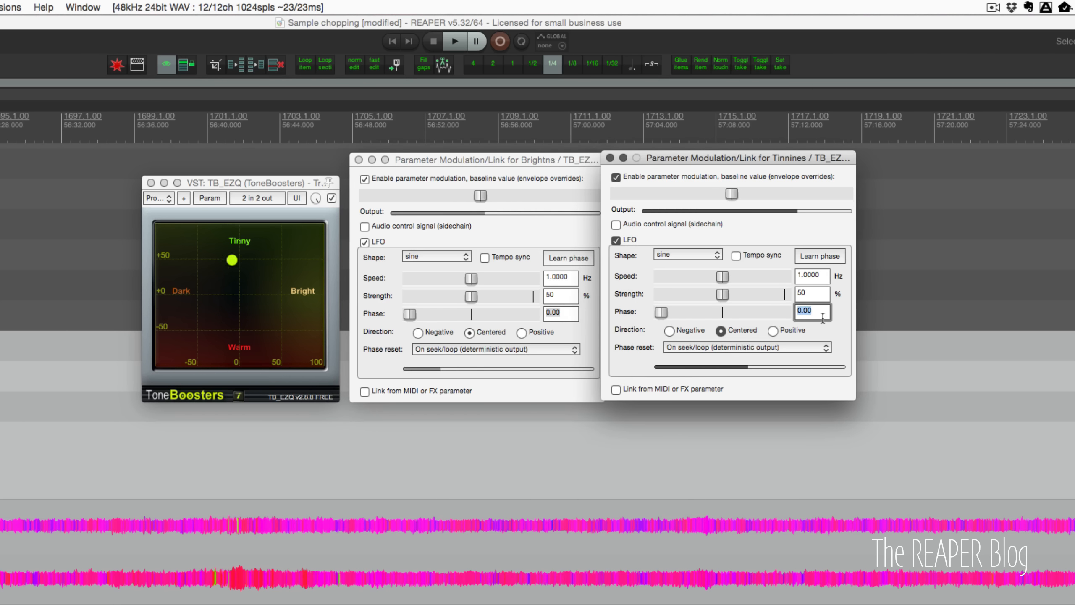
type("0.25")
key("Return")
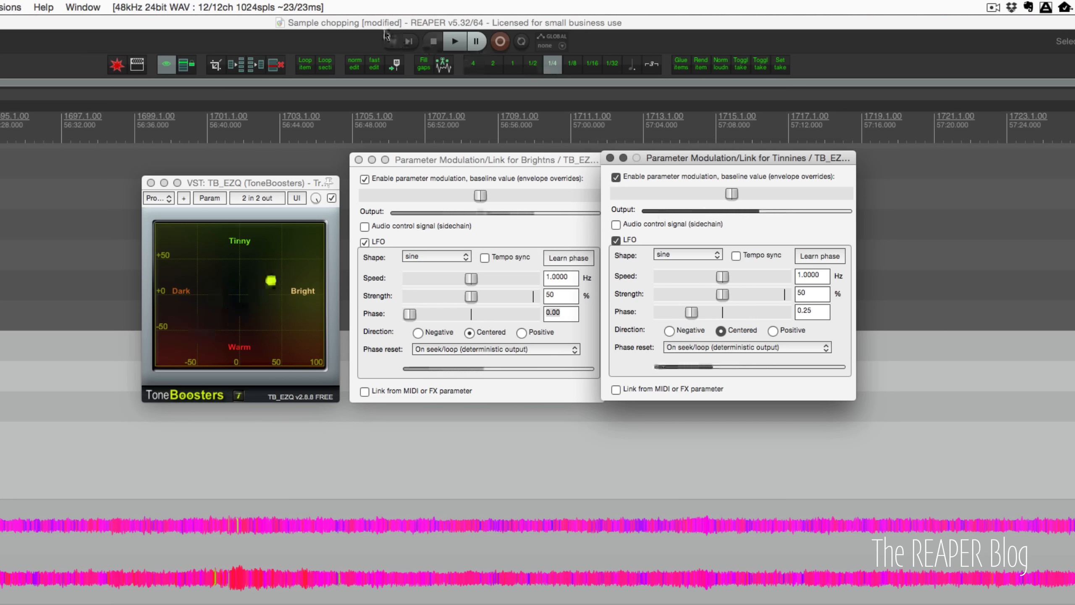
Step: Start playback and nudge the Brightns phase, then reset it to 0.50
left_click(379, 22)
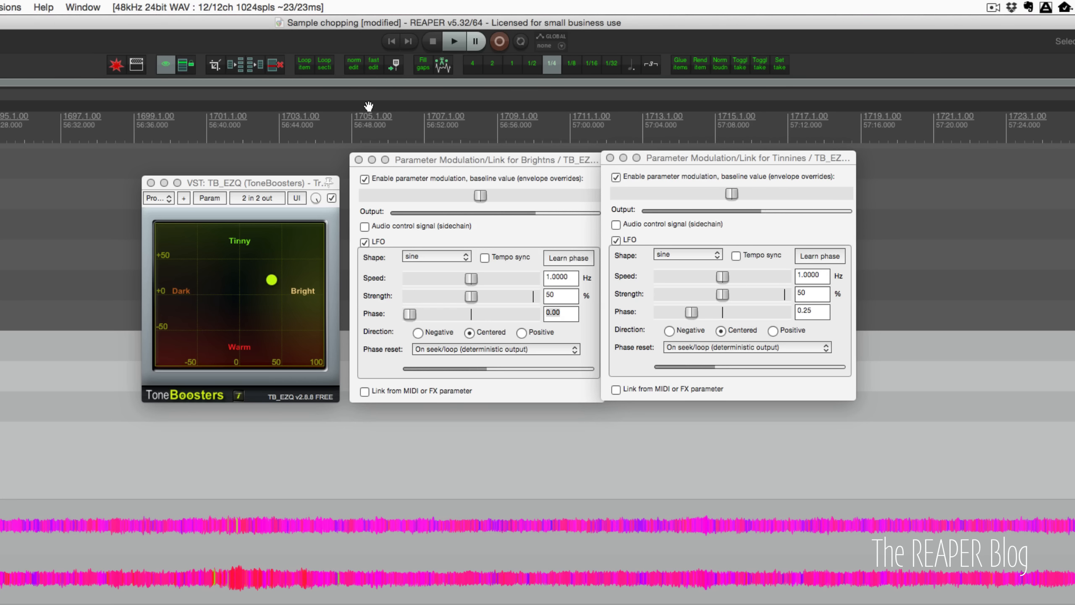
key("space")
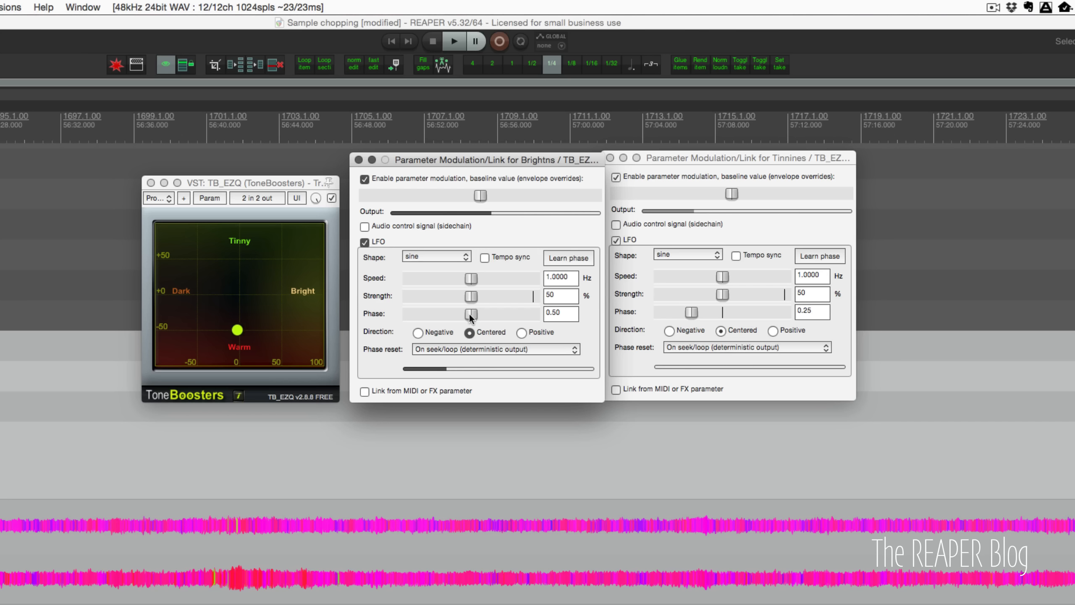
left_click_drag(469, 314, 468, 317)
double_click(468, 315)
Step: Change both Brightns and Tinnines LFO shapes to triangle
left_click(452, 257)
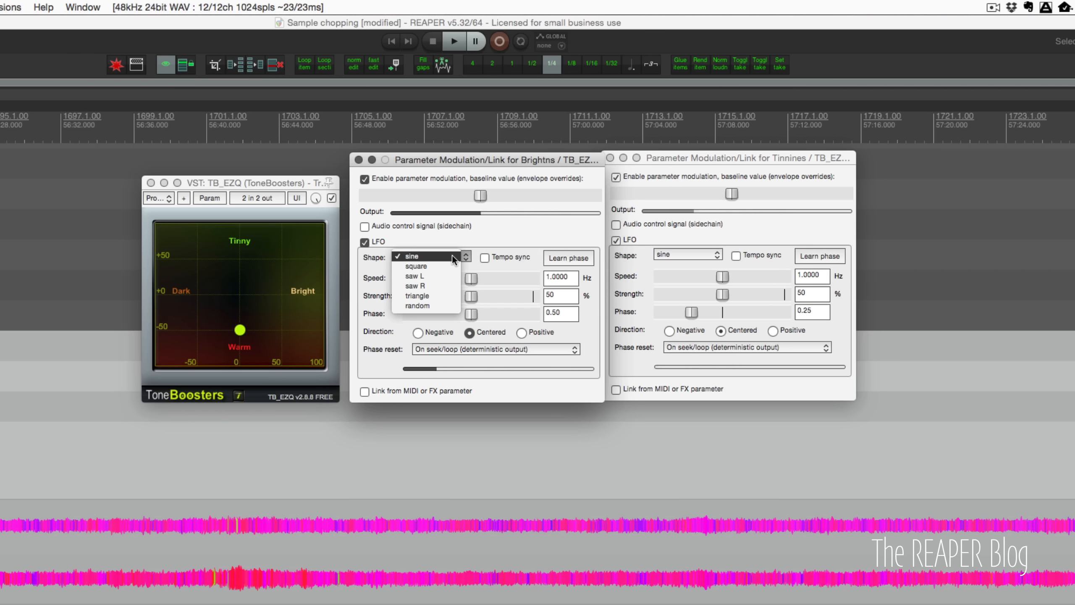
left_click(445, 295)
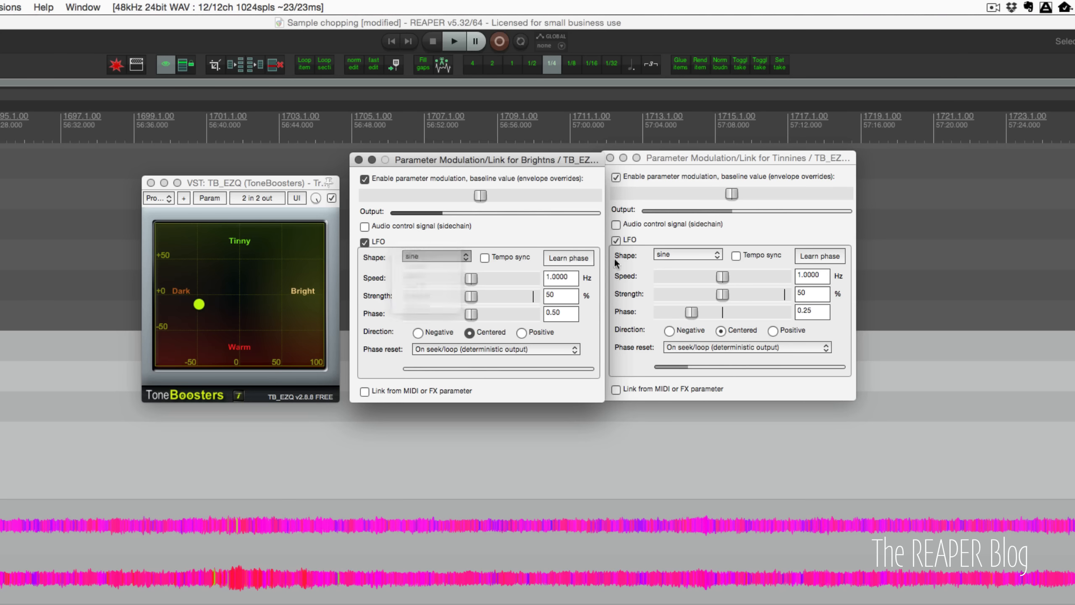
left_click(674, 255)
left_click(678, 294)
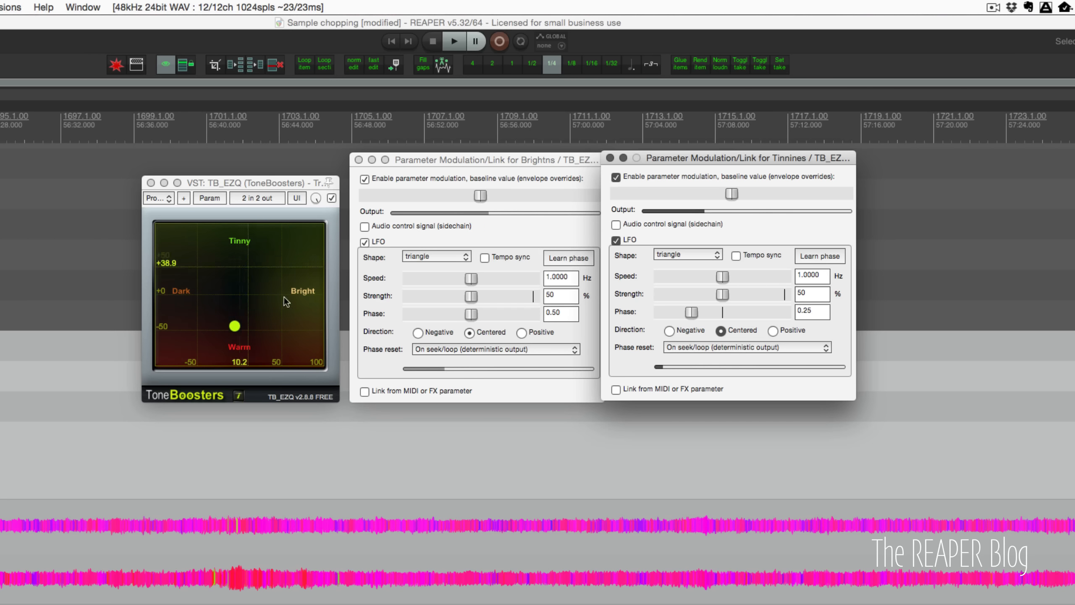
Step: Switch both Brightns and Tinnines LFO shapes to square
left_click(440, 256)
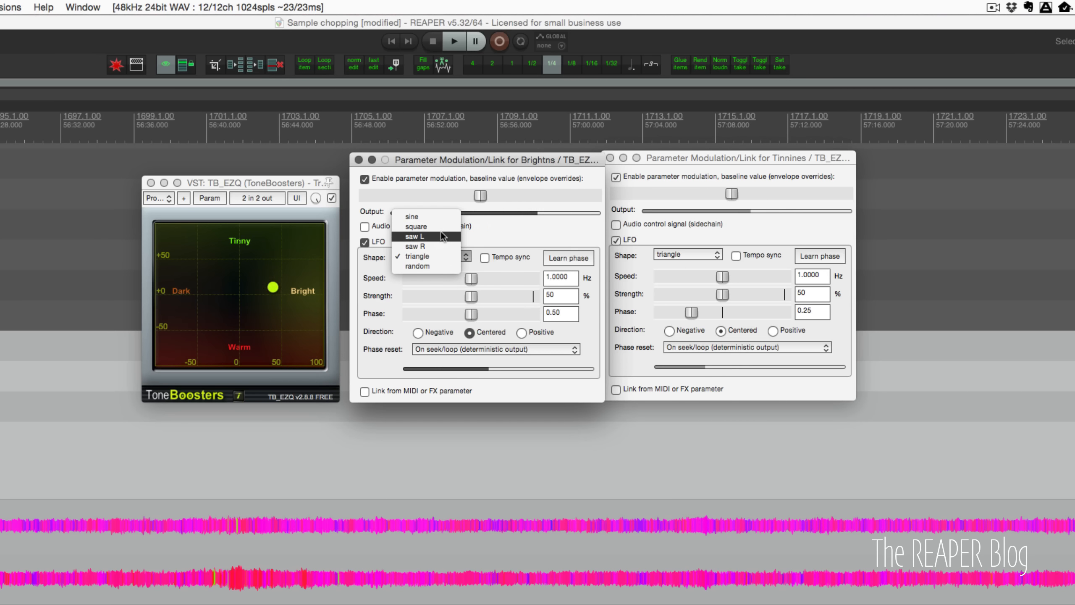
left_click(416, 226)
left_click(688, 254)
left_click(689, 225)
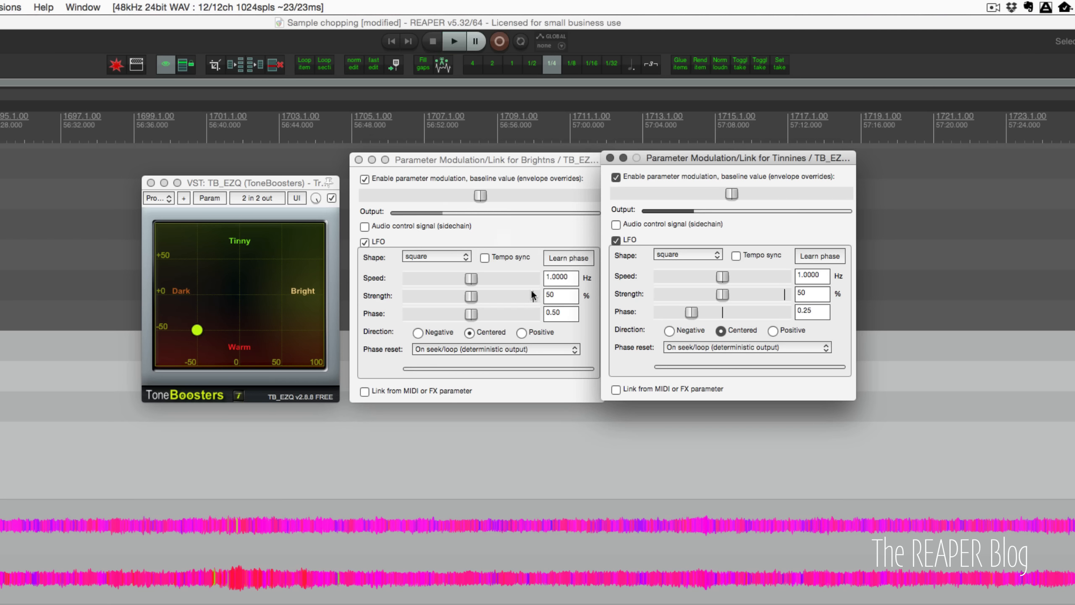
Step: Set both LFO speeds to 2 Hz and play briefly to preview
left_click(560, 281)
type("2")
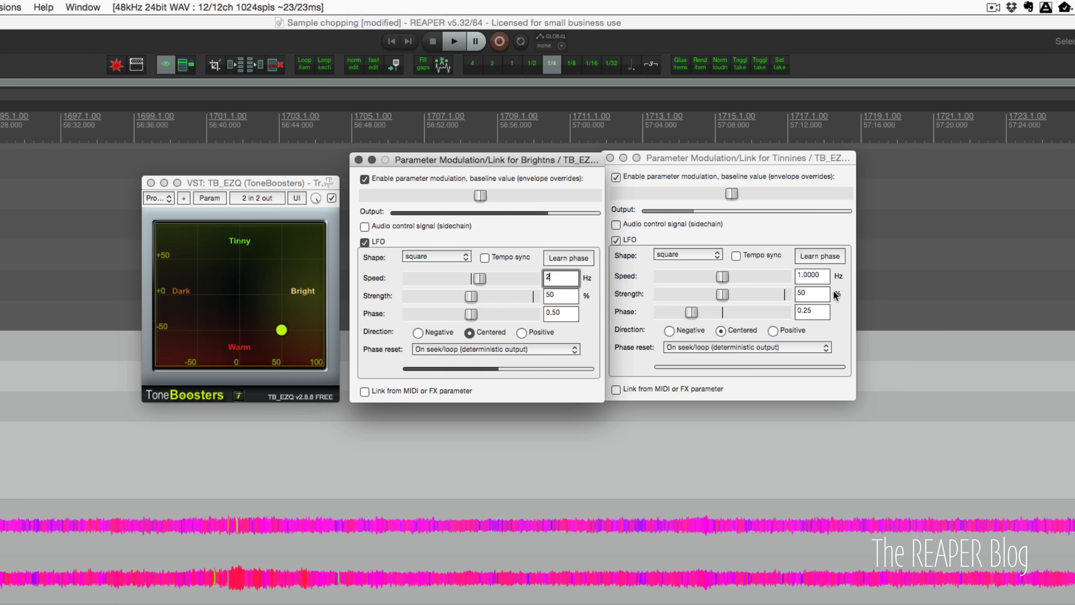
left_click(825, 275)
type("2")
key("Return")
key("space")
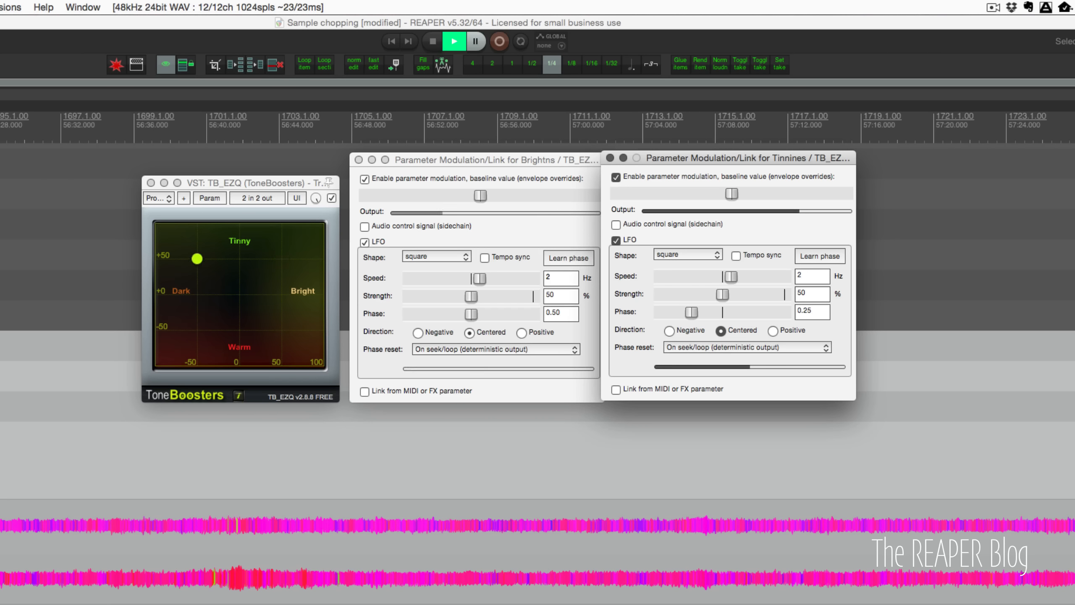
key("space")
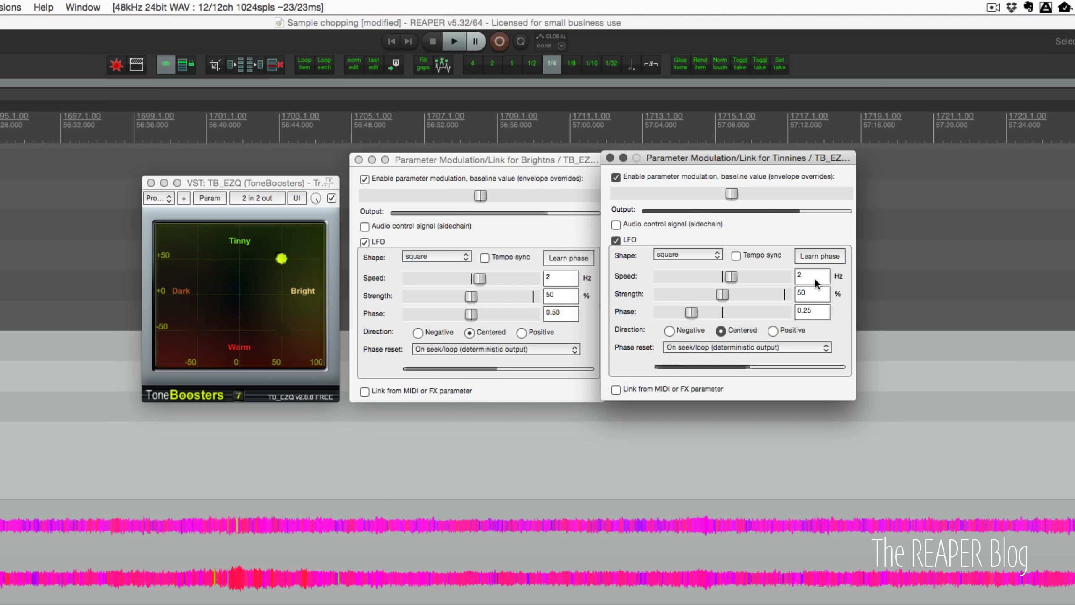
Step: Lower both Tinnines and Brightns LFO speeds to 0.25 Hz
double_click(798, 278)
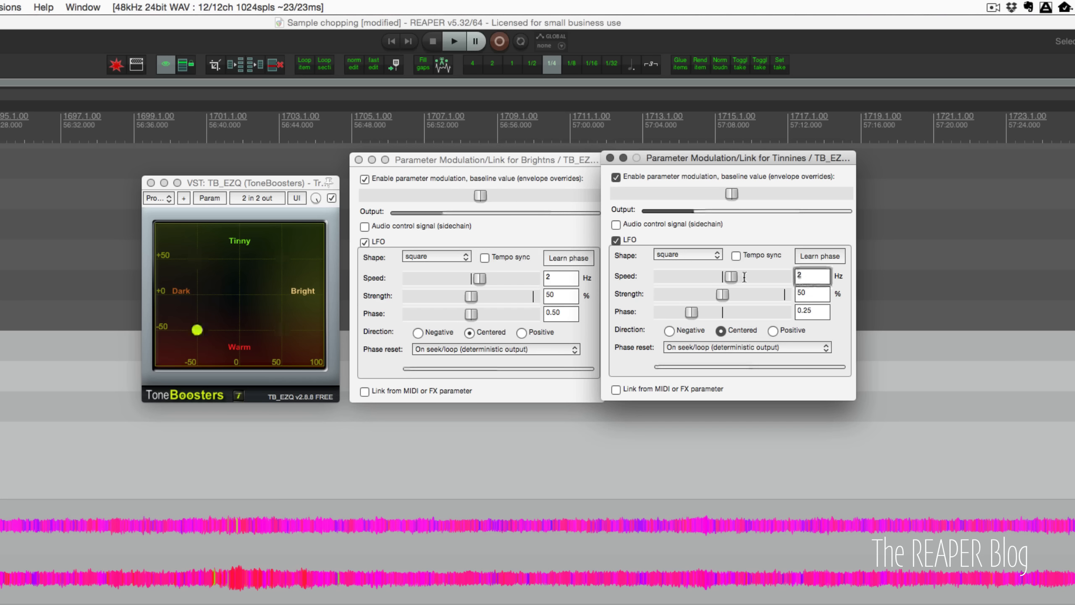
type("0.25")
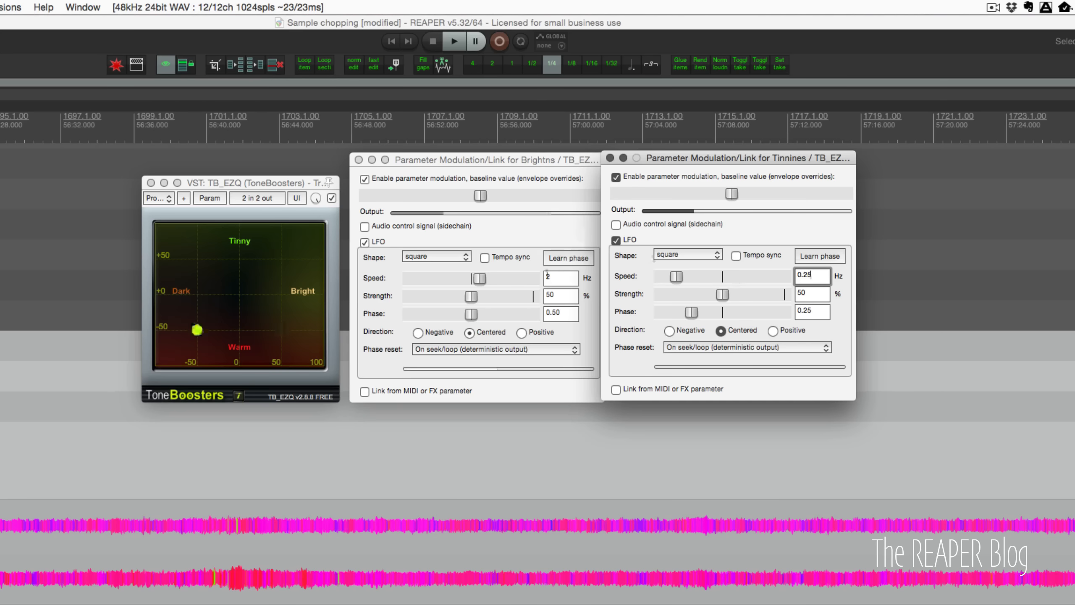
left_click(559, 278)
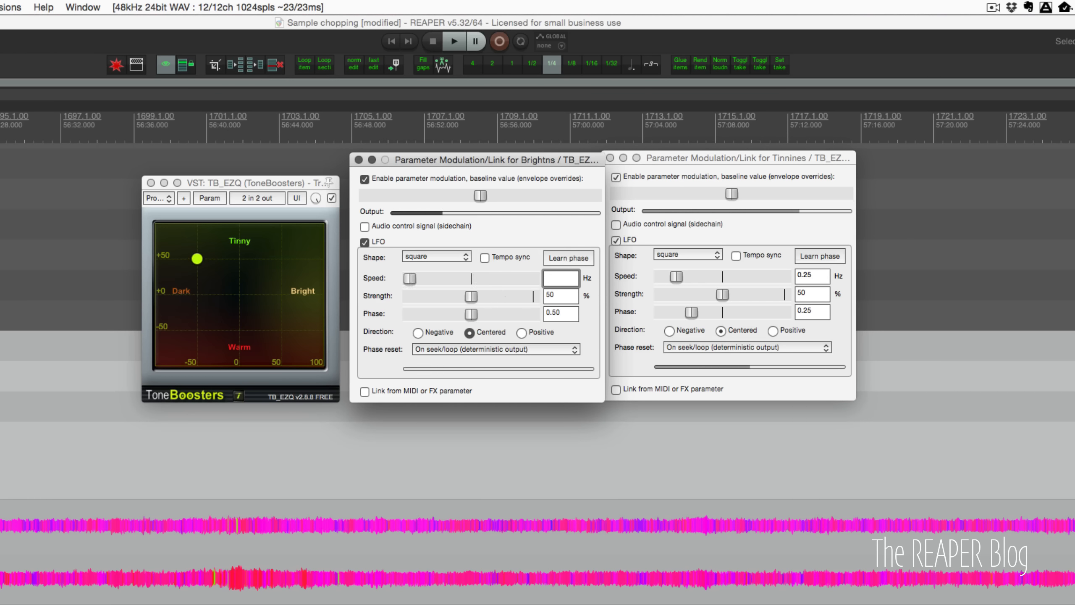
key("BackSpace")
type("0.25")
left_click(433, 254)
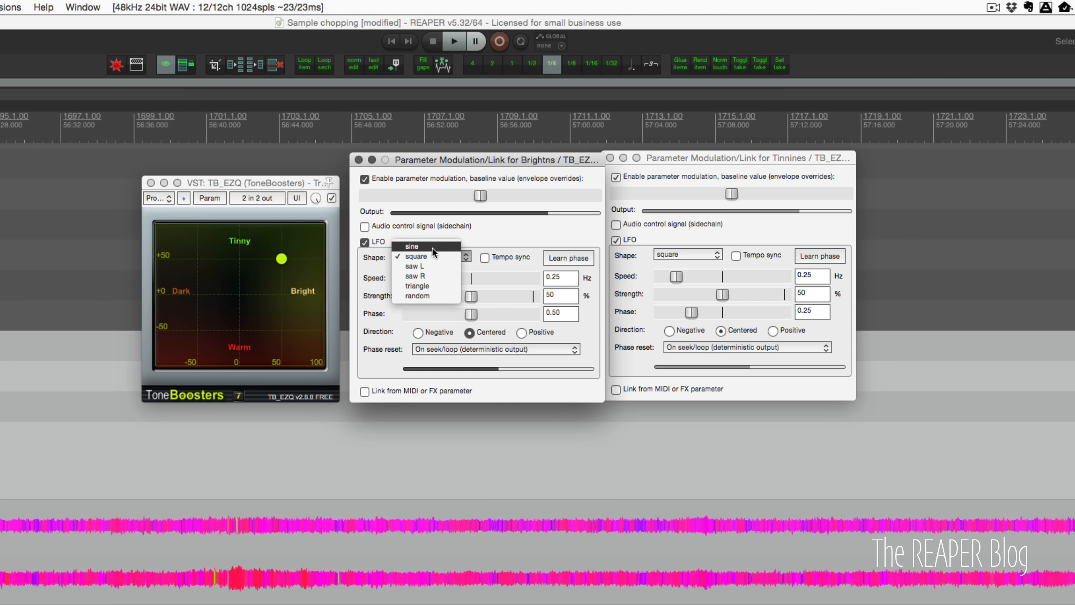
Step: Set both Brightns and Tinnines LFO shapes to sine
left_click(433, 247)
left_click(701, 254)
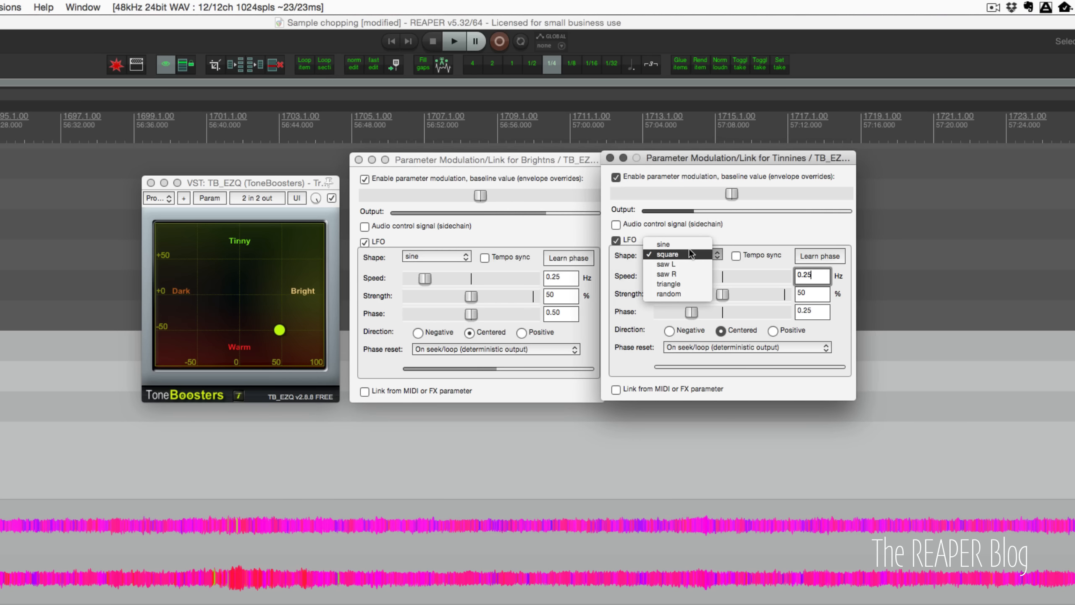
left_click(689, 249)
left_click(454, 42)
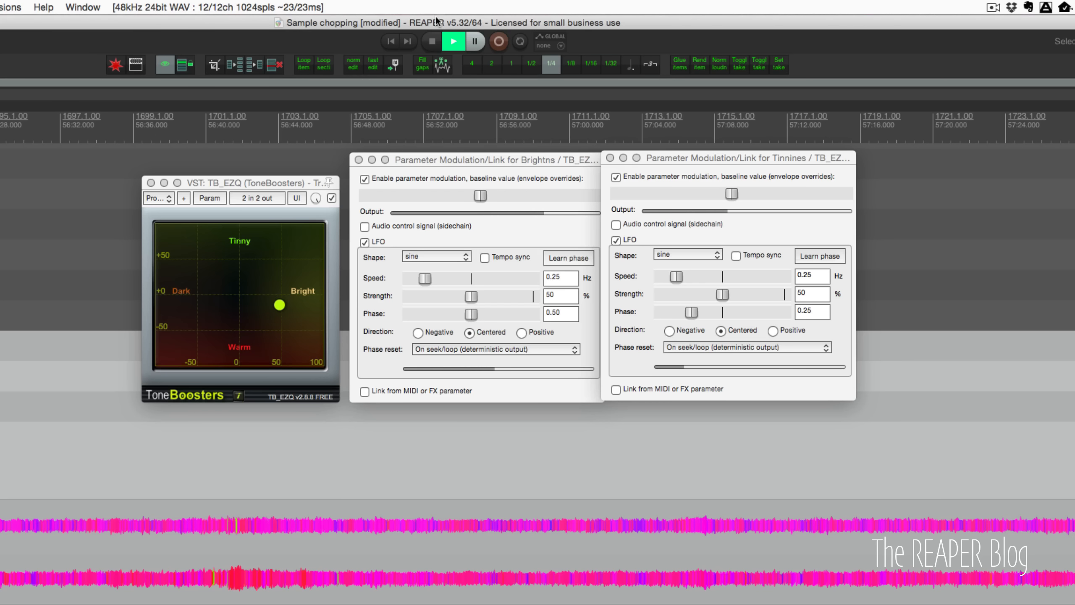
Step: Change both LFO shapes to triangle and play to watch the dot glide
left_click(449, 254)
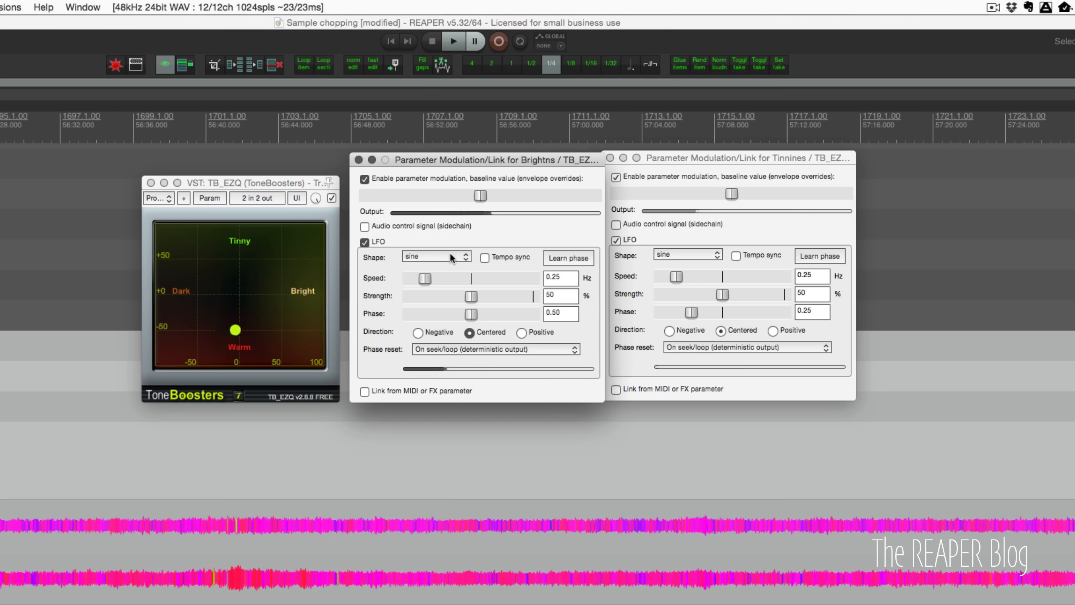
left_click(450, 253)
left_click(442, 292)
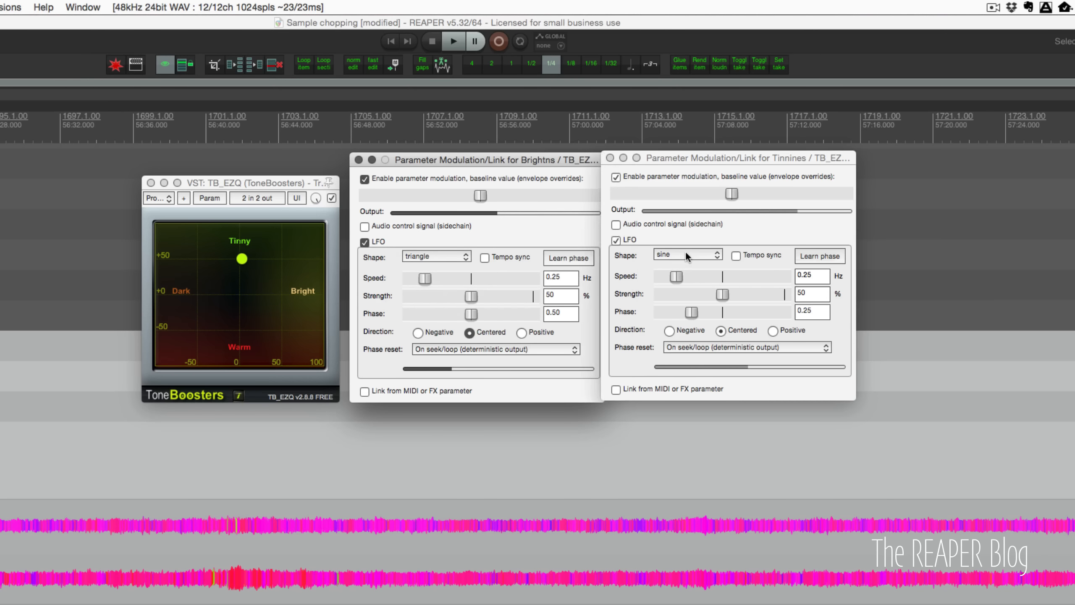
left_click(685, 252)
left_click(686, 252)
left_click(677, 295)
left_click(511, 17)
key("space")
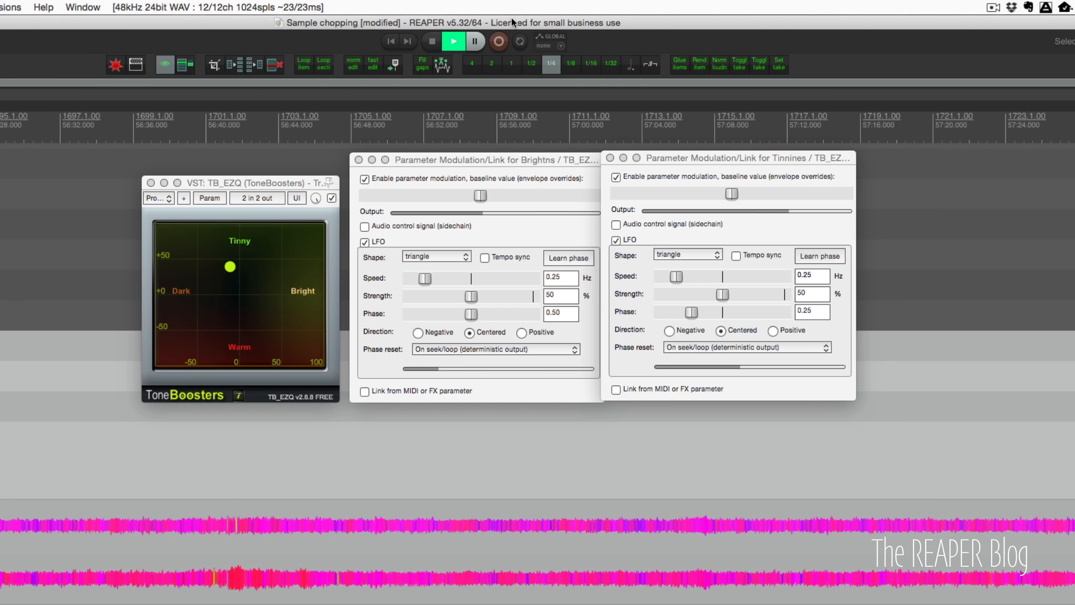
key("space")
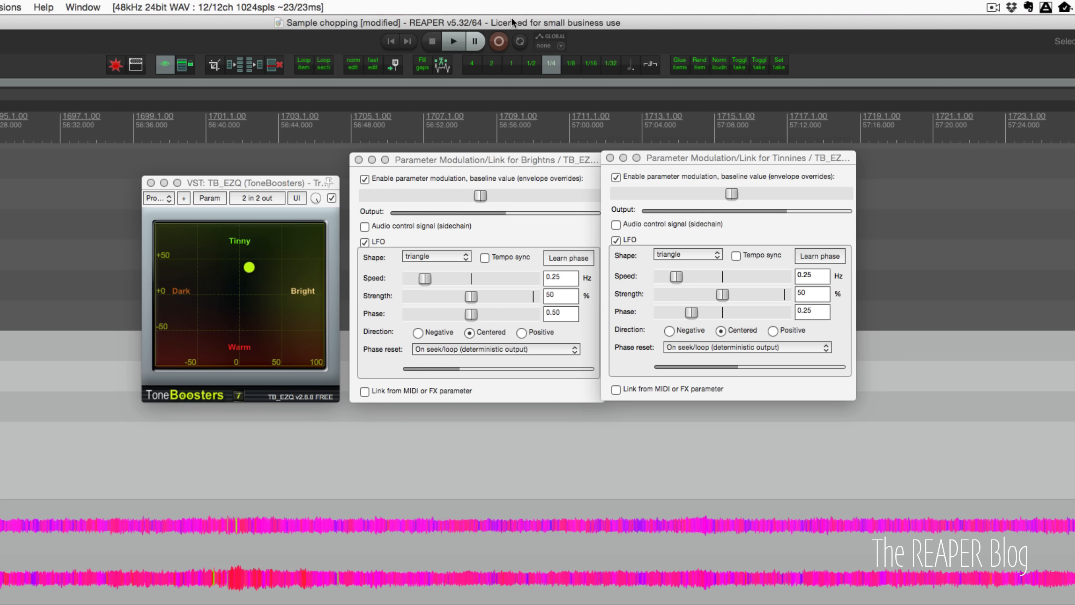